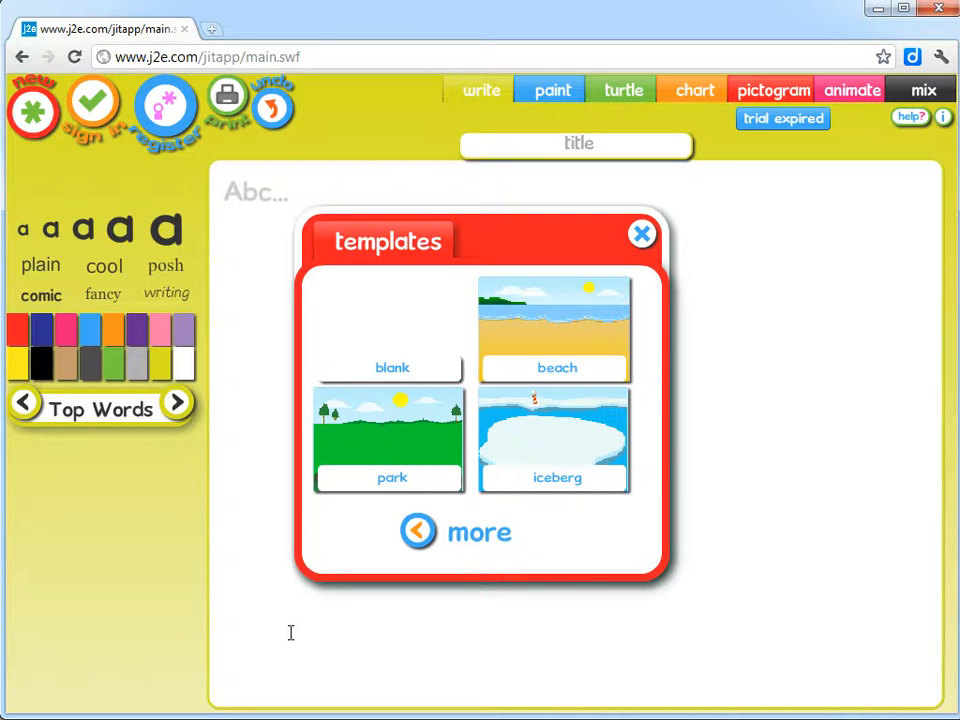
click(326, 57)
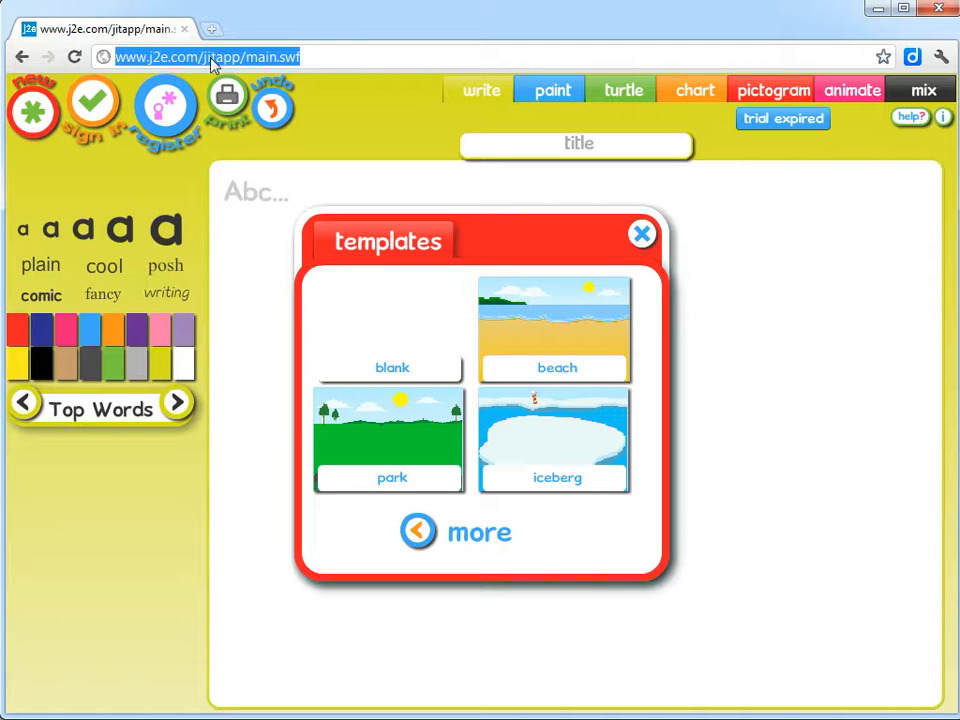
click(316, 59)
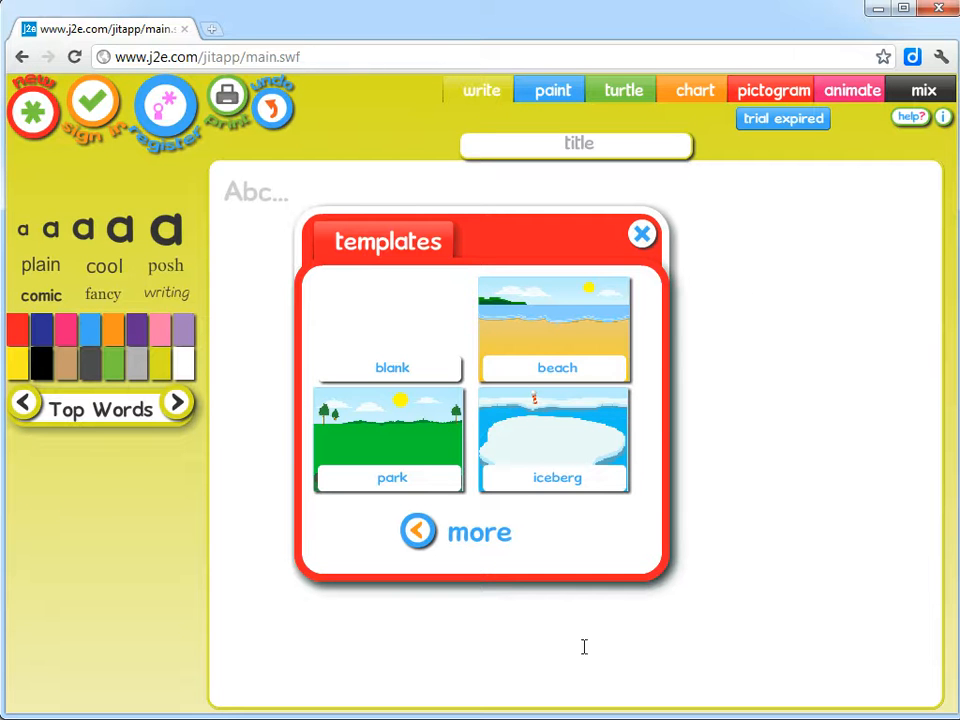
Step: Sign in with the school DBS, the account username and the account password
click(93, 123)
click(510, 332)
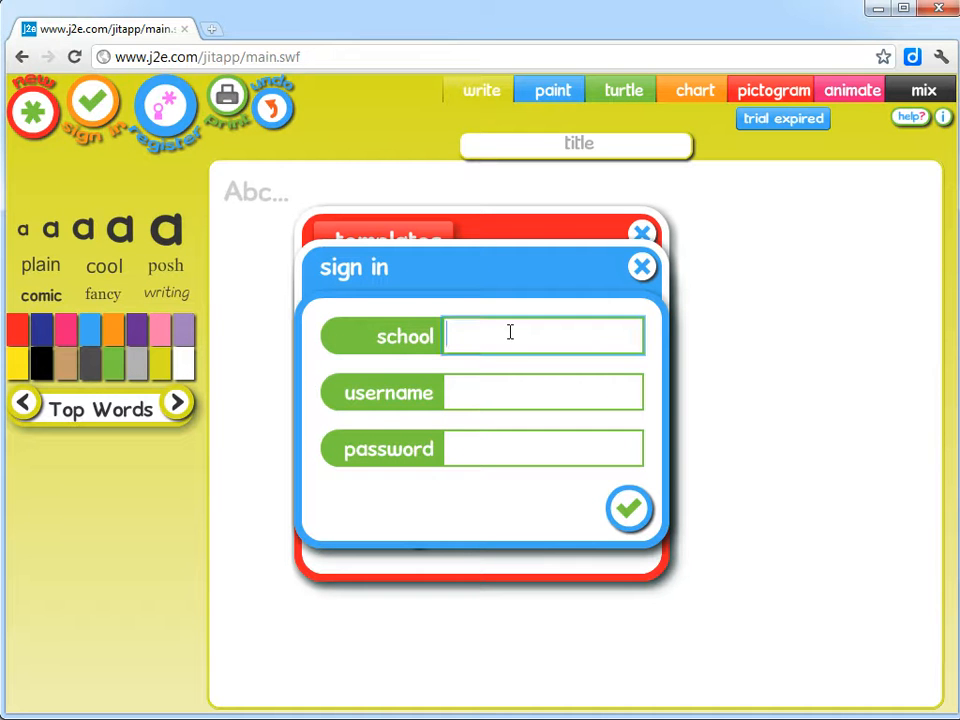
text(DBS)
click(489, 394)
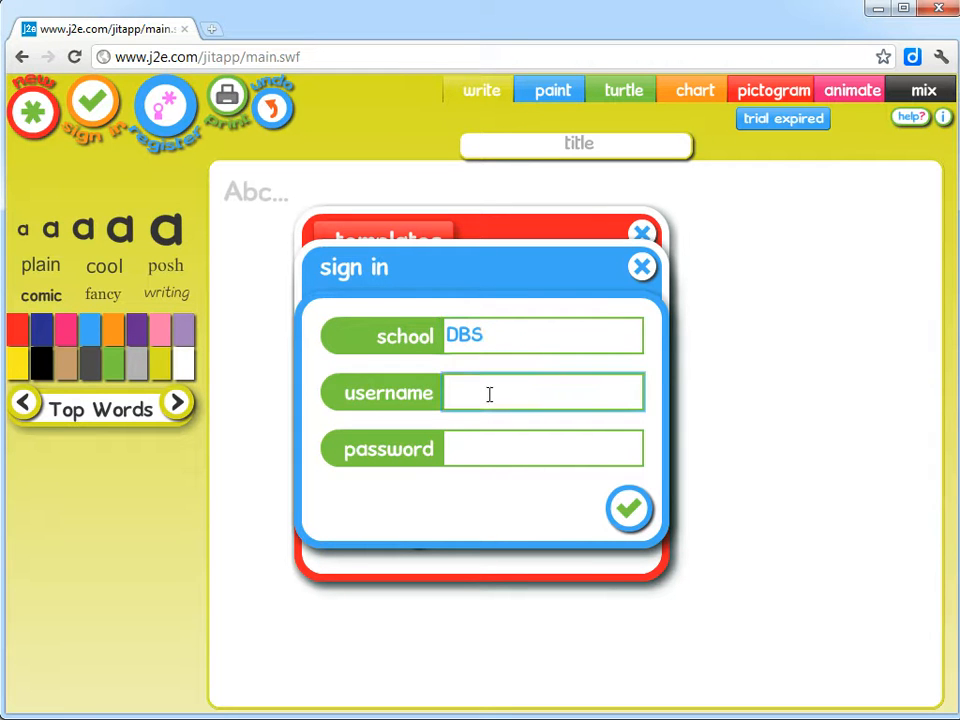
text(test1)
click(478, 437)
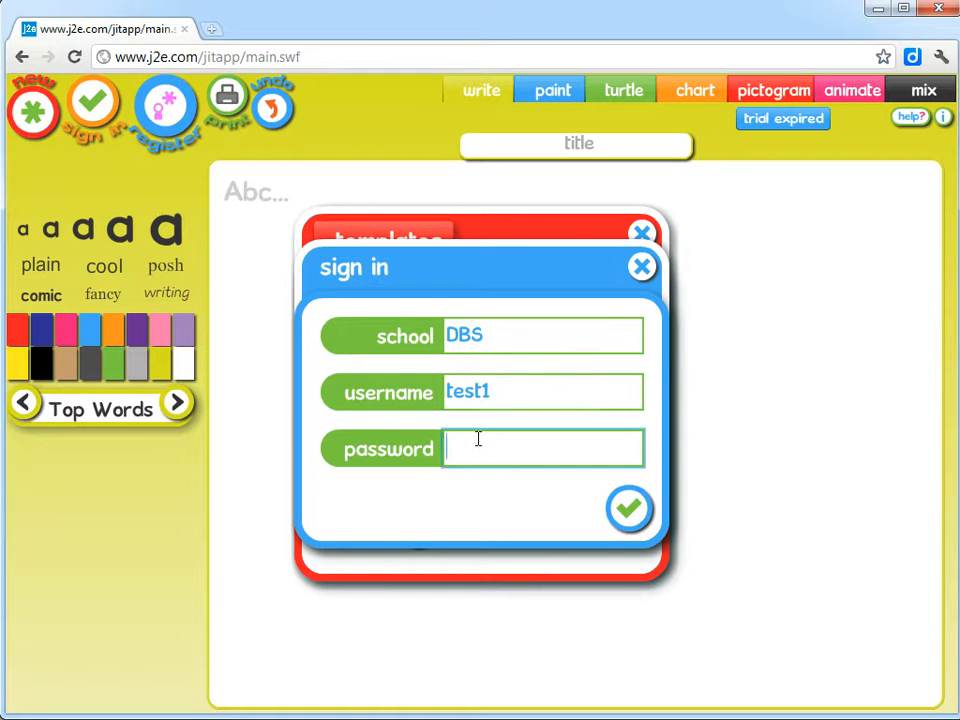
text(********)
click(628, 512)
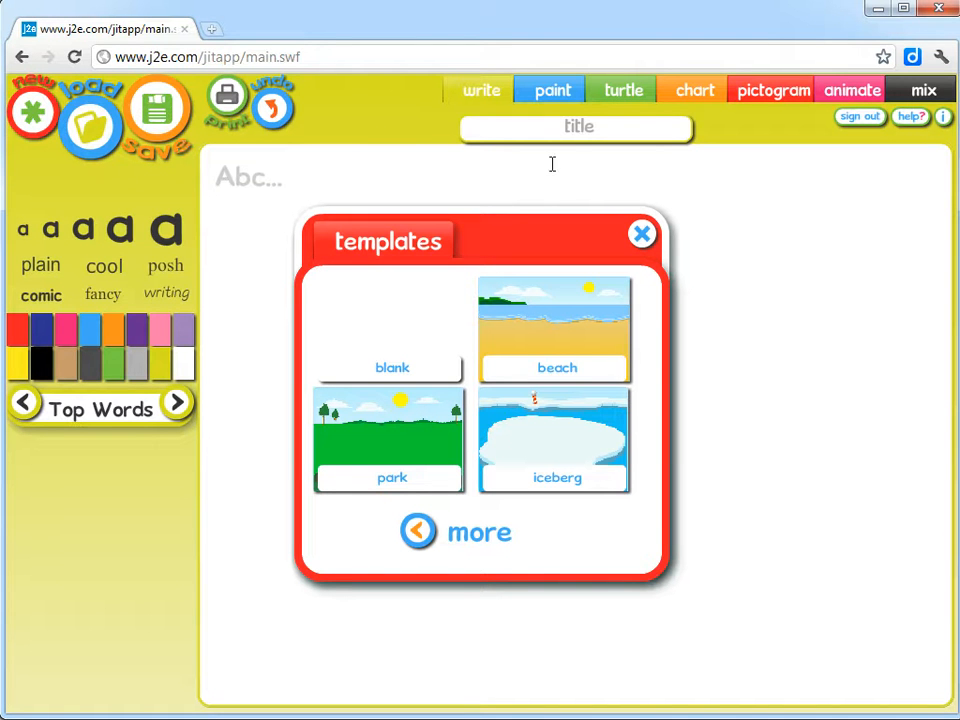
Step: Start a blank pictogram and switch the picture library to the food and drink category
click(777, 93)
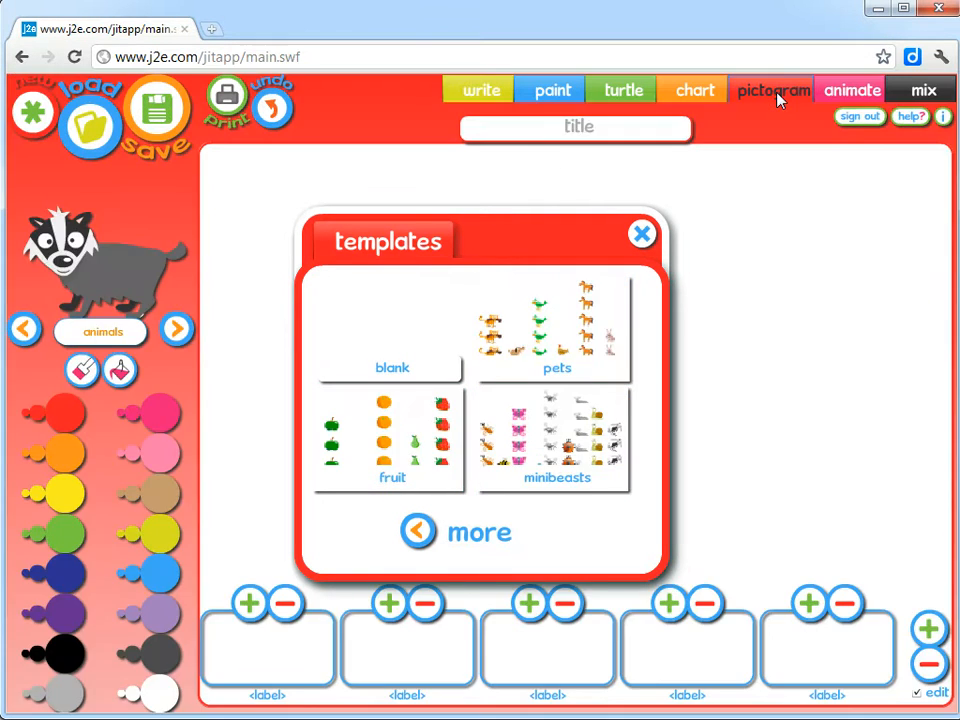
click(397, 343)
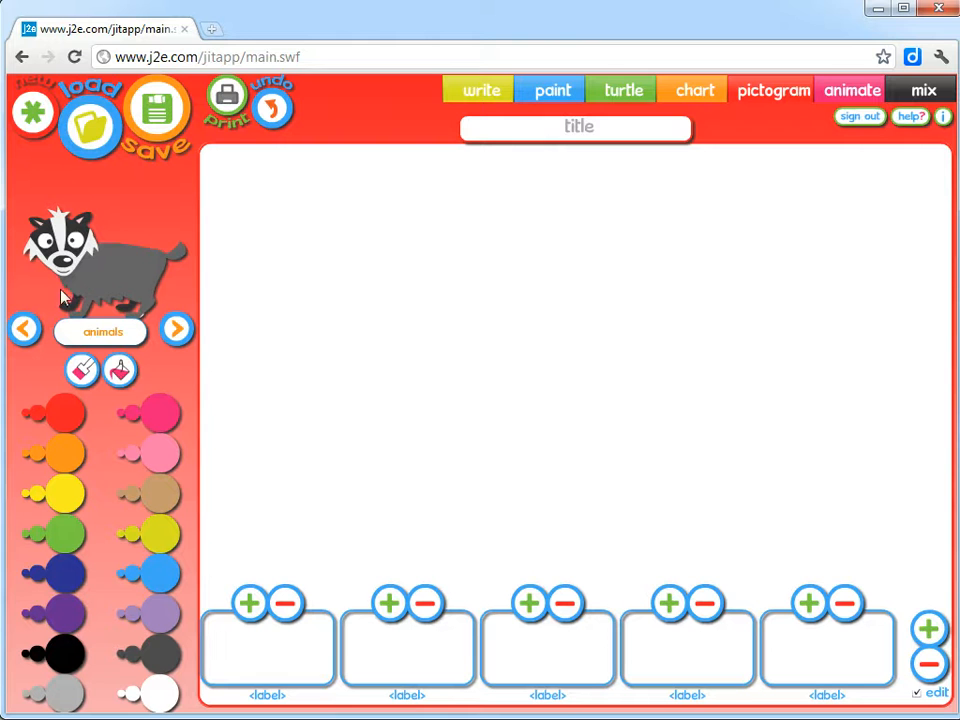
click(101, 333)
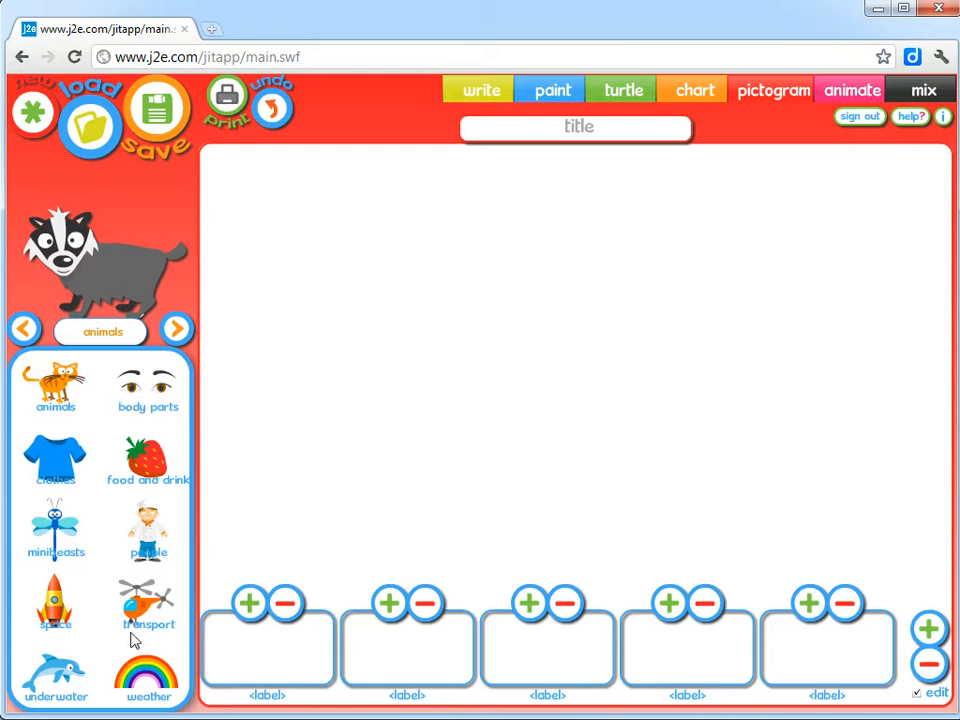
click(150, 460)
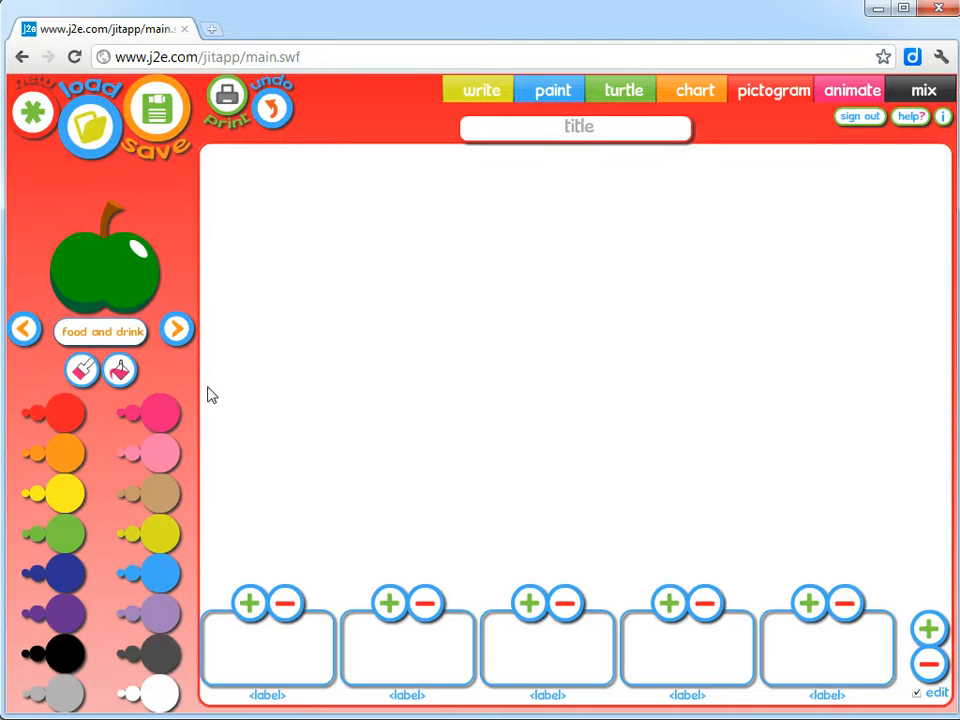
Step: Place the green apple picture in the first pictogram column and the banana in the second
click(177, 331)
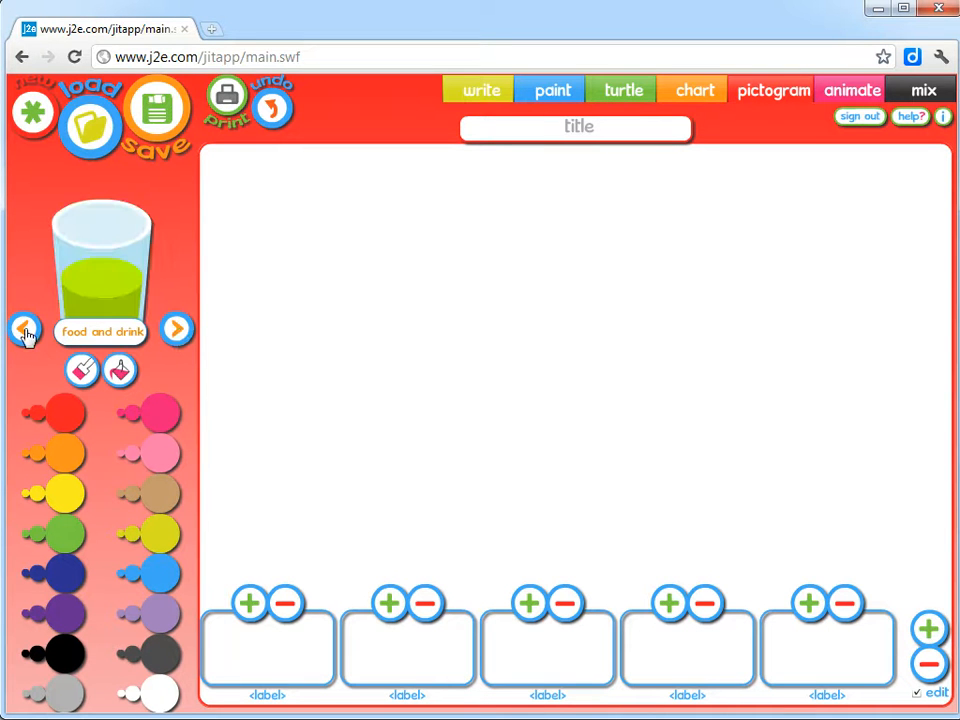
click(25, 329)
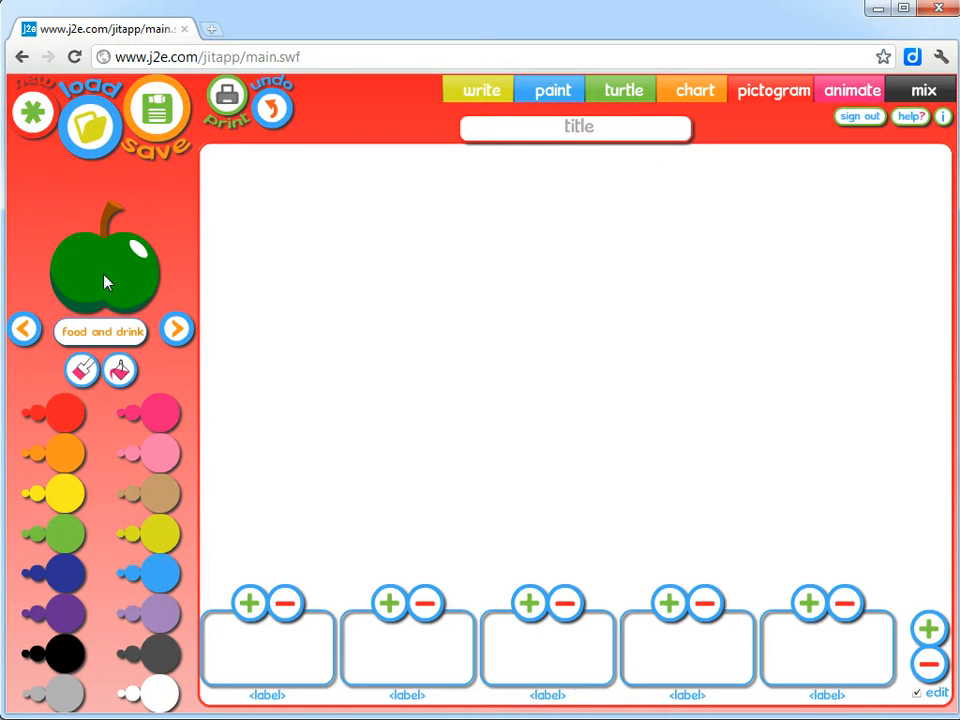
drag(107, 282, 267, 650)
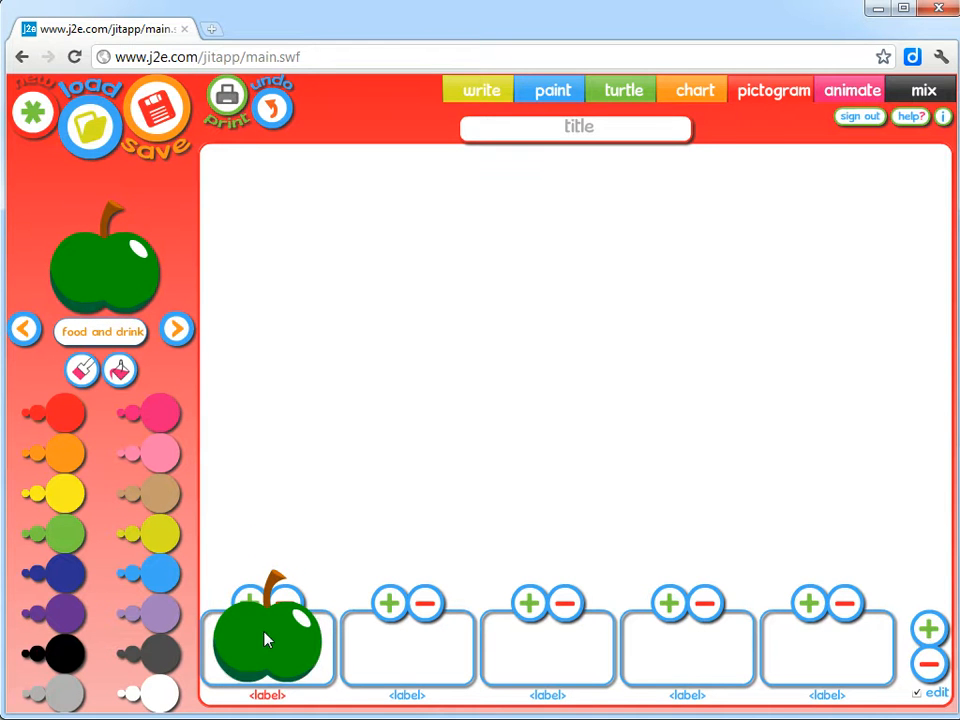
click(176, 330)
click(176, 330)
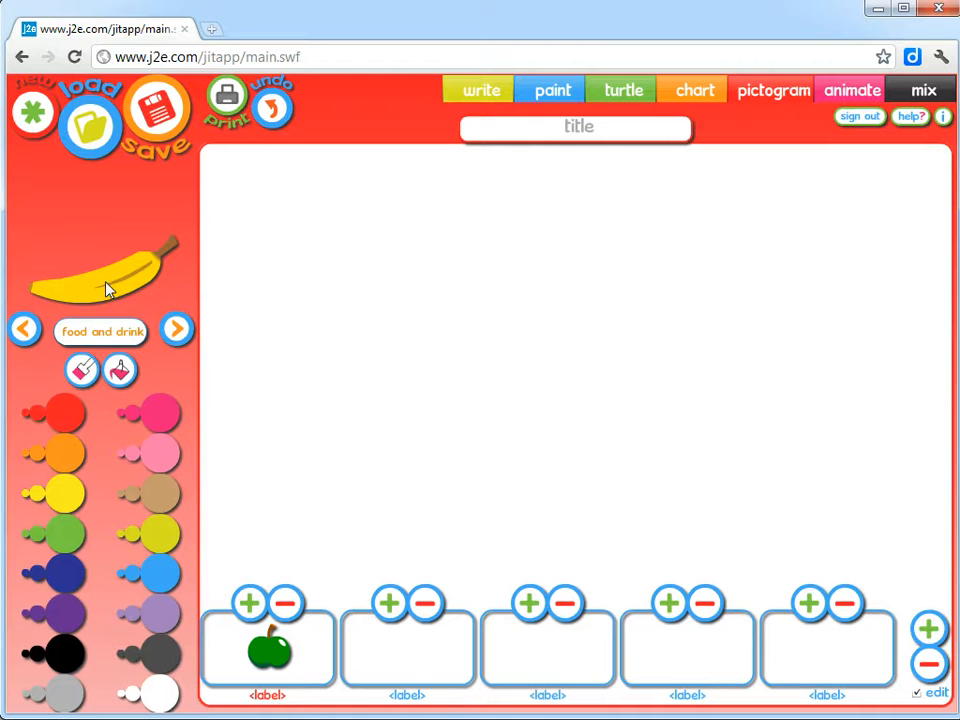
drag(106, 283, 418, 625)
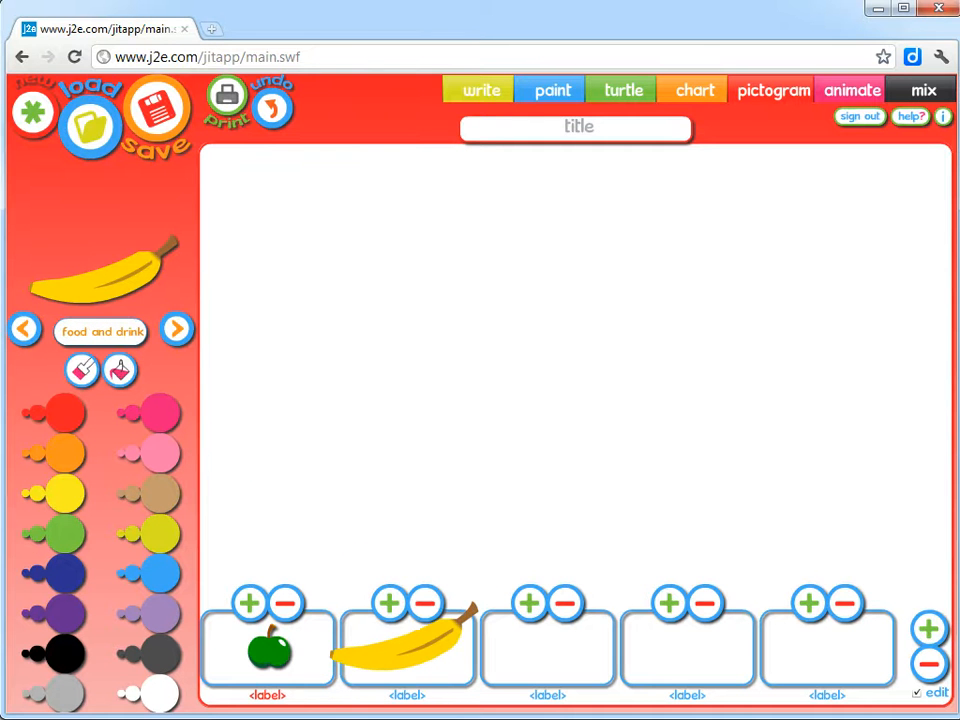
Step: Find the orange among the food and drink pictures and place it in the third column
click(176, 330)
click(176, 330)
click(176, 330)
click(176, 330)
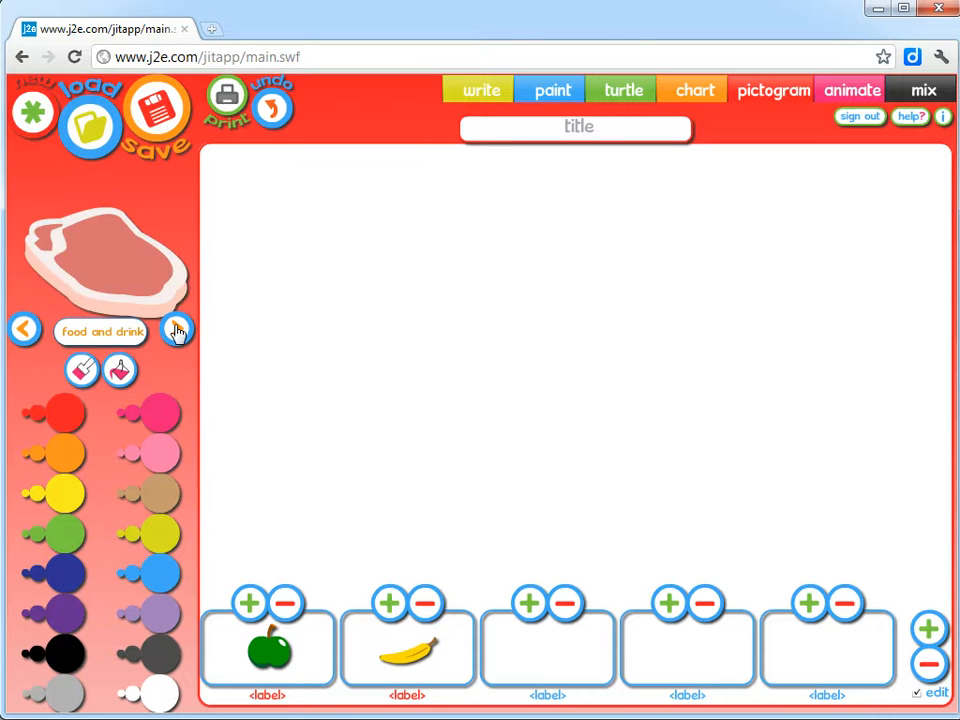
click(176, 330)
click(176, 330)
click(176, 330)
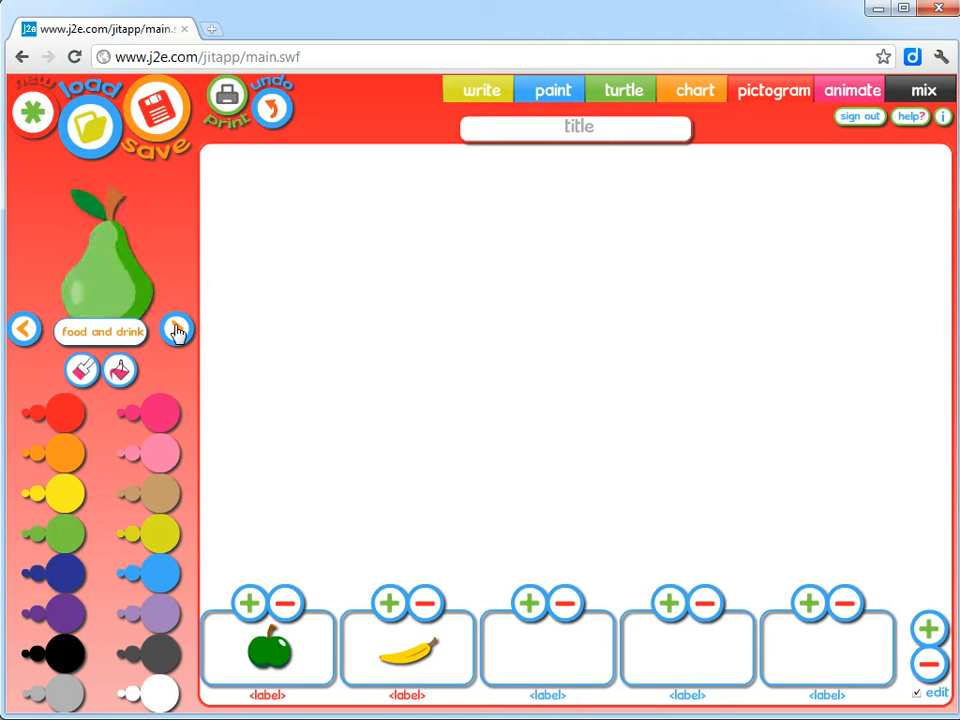
click(176, 330)
drag(100, 258, 555, 648)
Step: Place the pear picture in the fourth column and remove the empty fifth column
click(176, 330)
drag(100, 258, 700, 640)
click(697, 638)
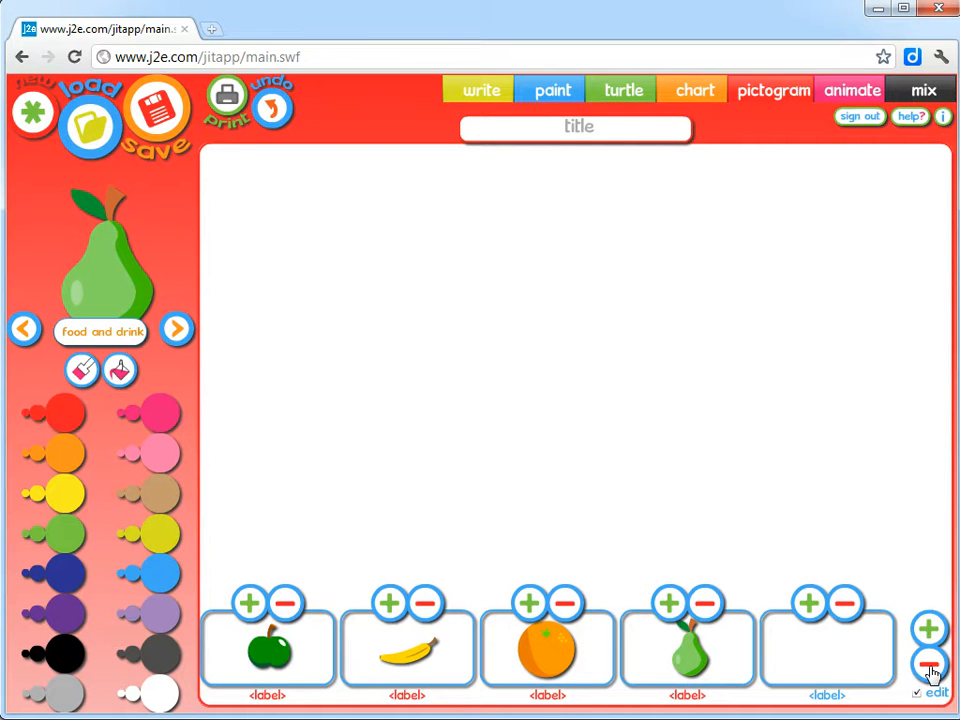
click(930, 666)
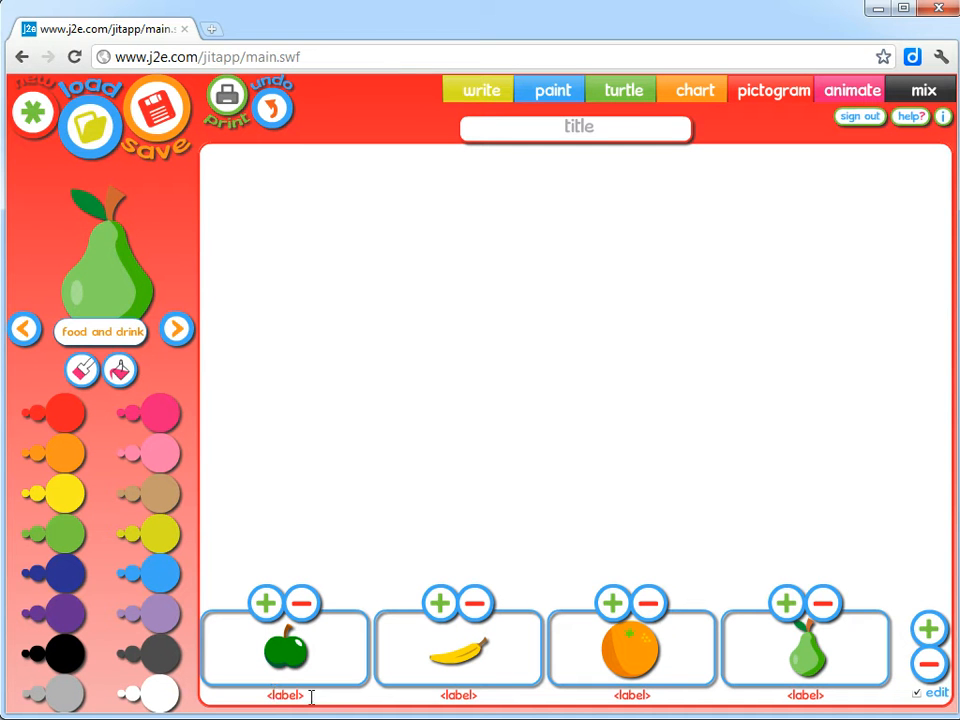
Step: Label the four columns apple, banana, orange and pear to match their pictures
drag(309, 697, 264, 694)
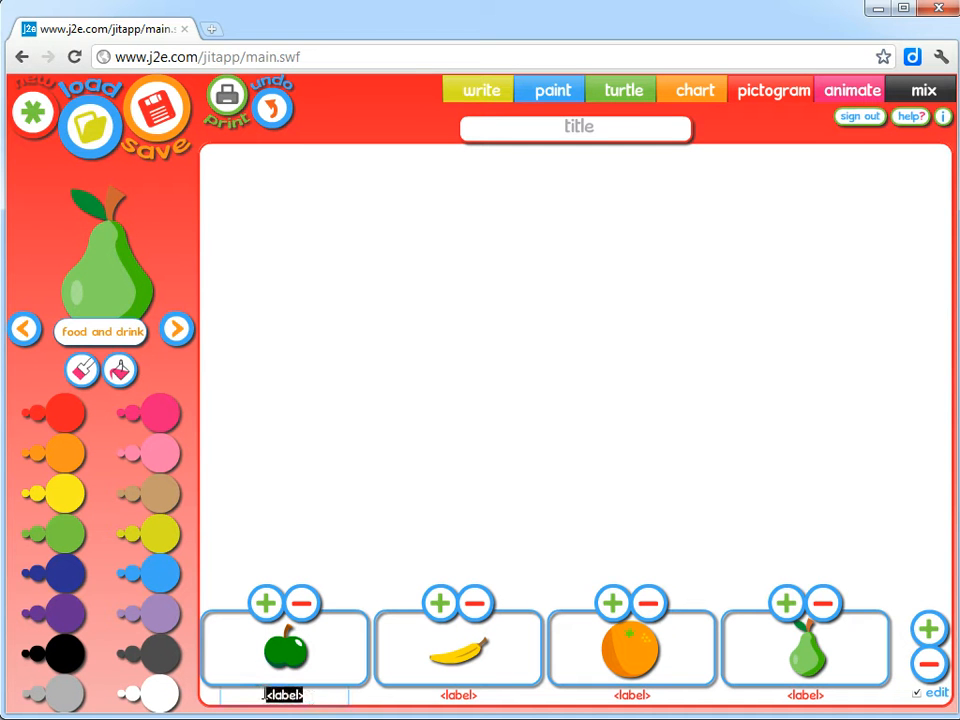
text(apple)
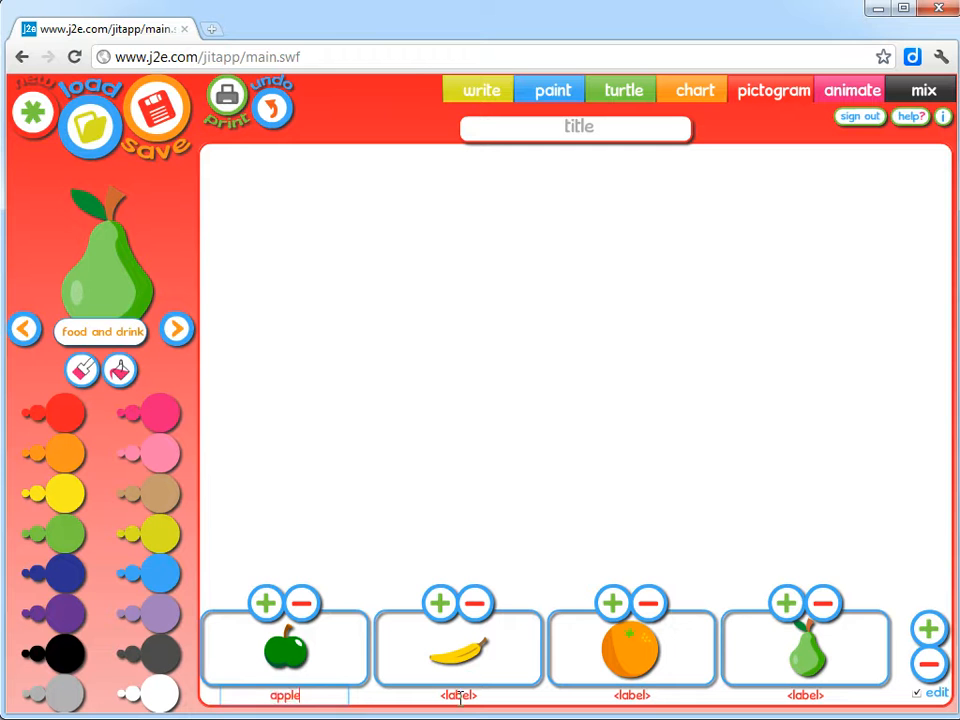
drag(478, 695, 433, 697)
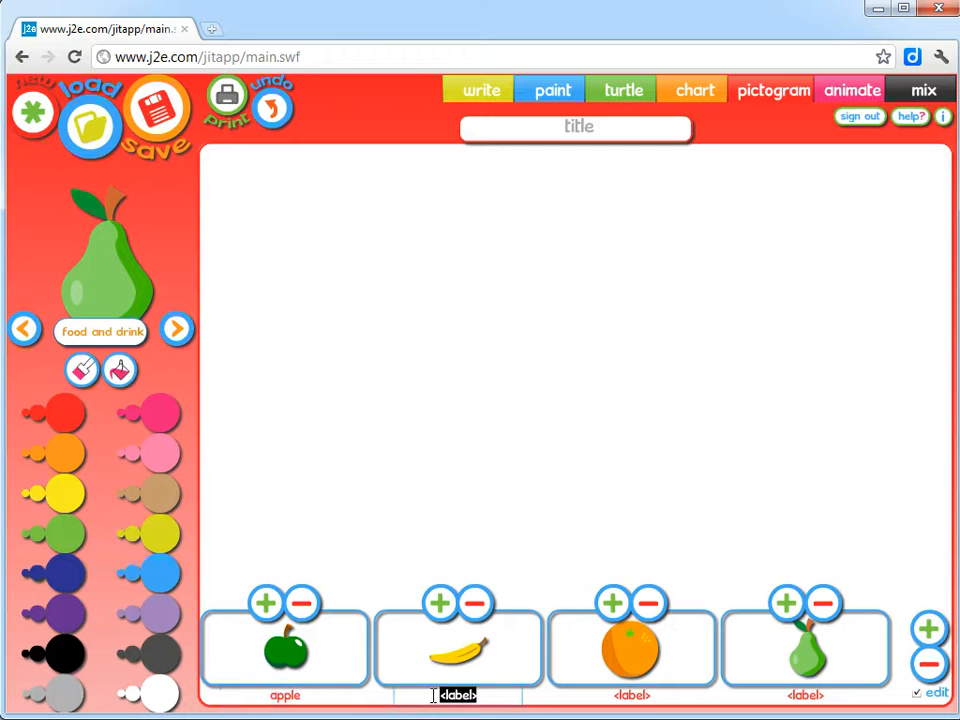
text(bana)
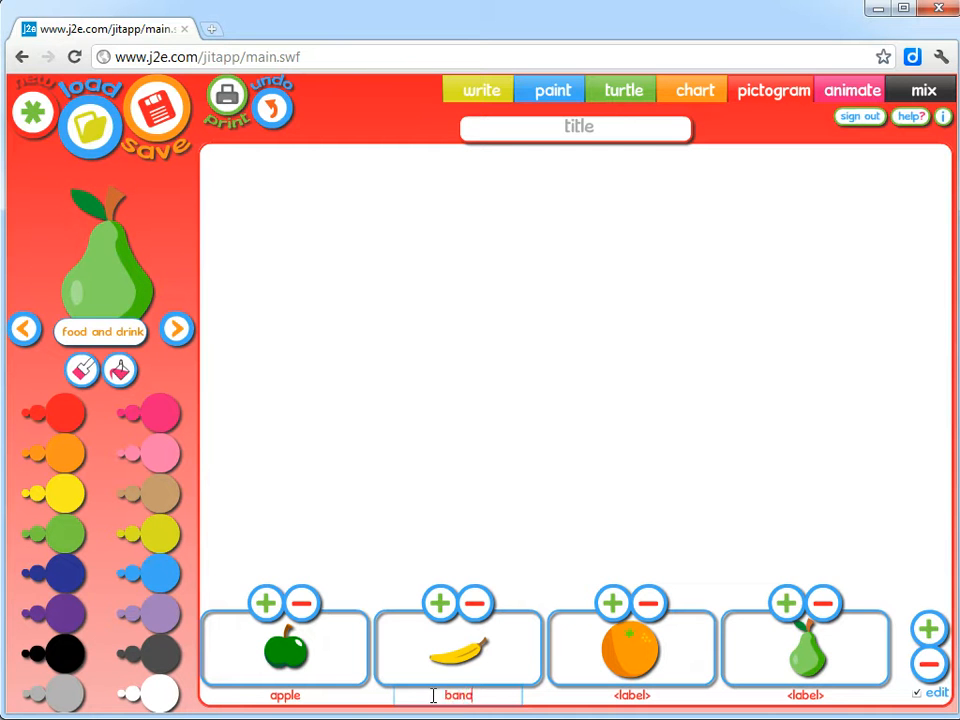
text(na)
drag(638, 697, 611, 695)
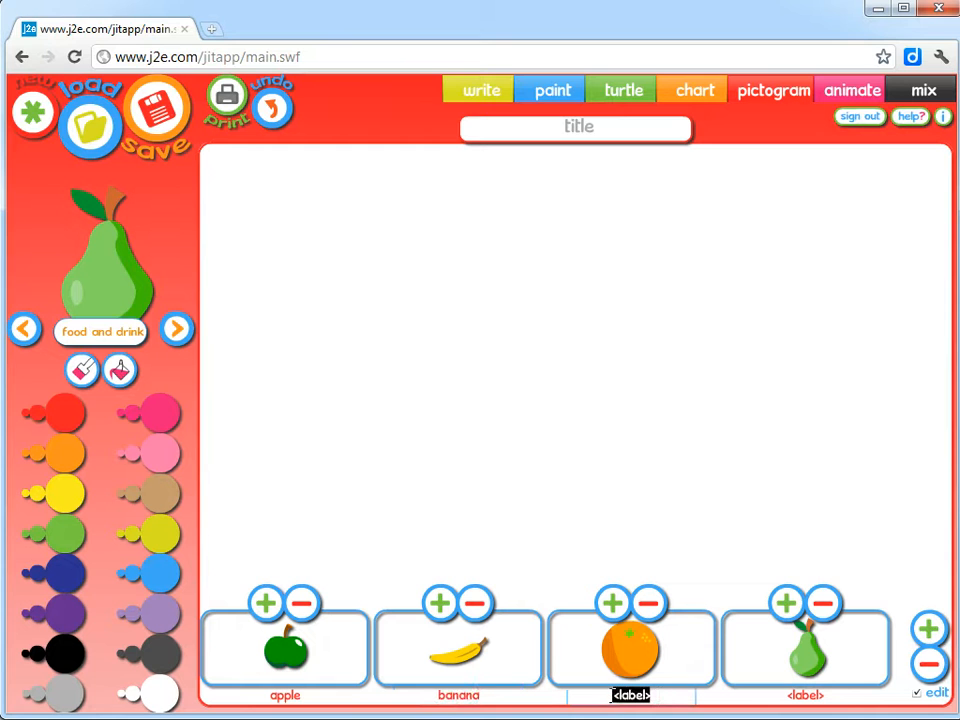
text(orange)
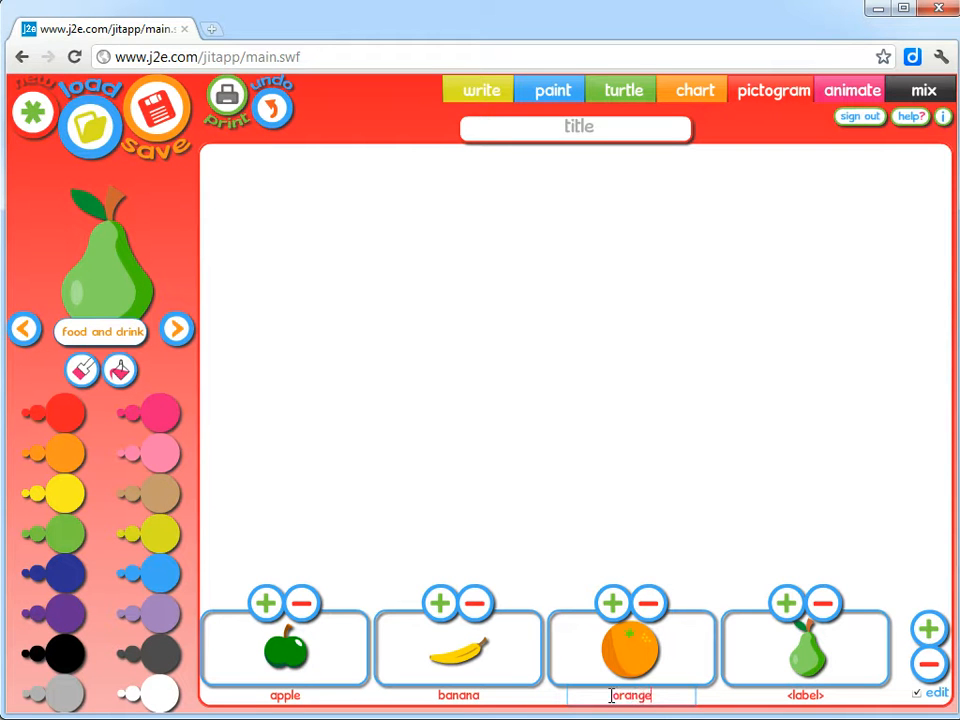
drag(834, 690, 781, 695)
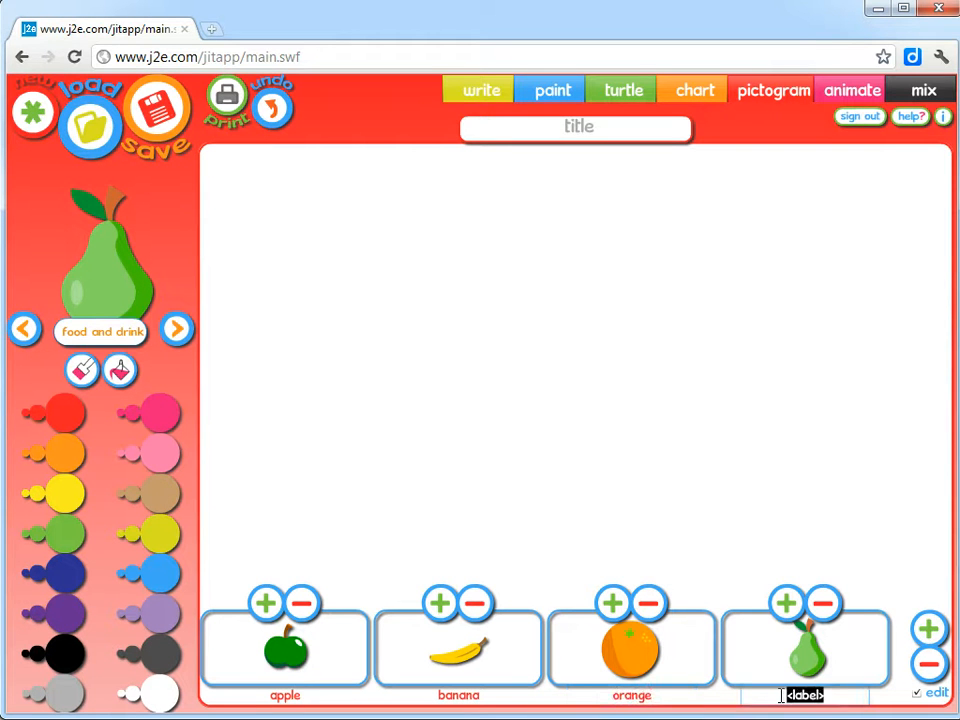
text(pear)
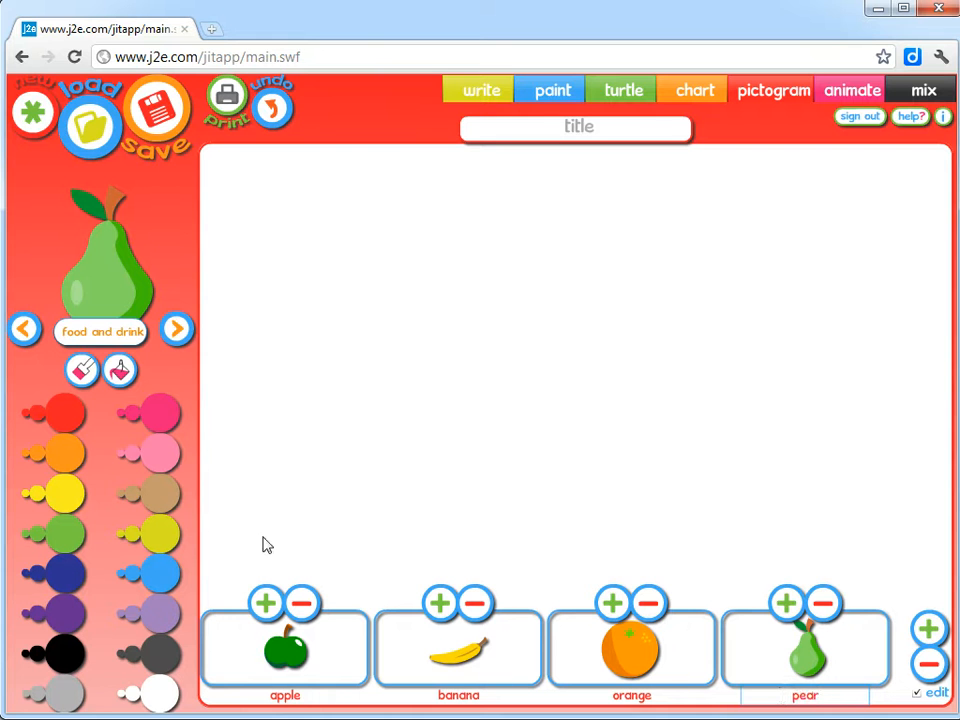
Step: Add four apples to the apple column of the pictogram
click(264, 606)
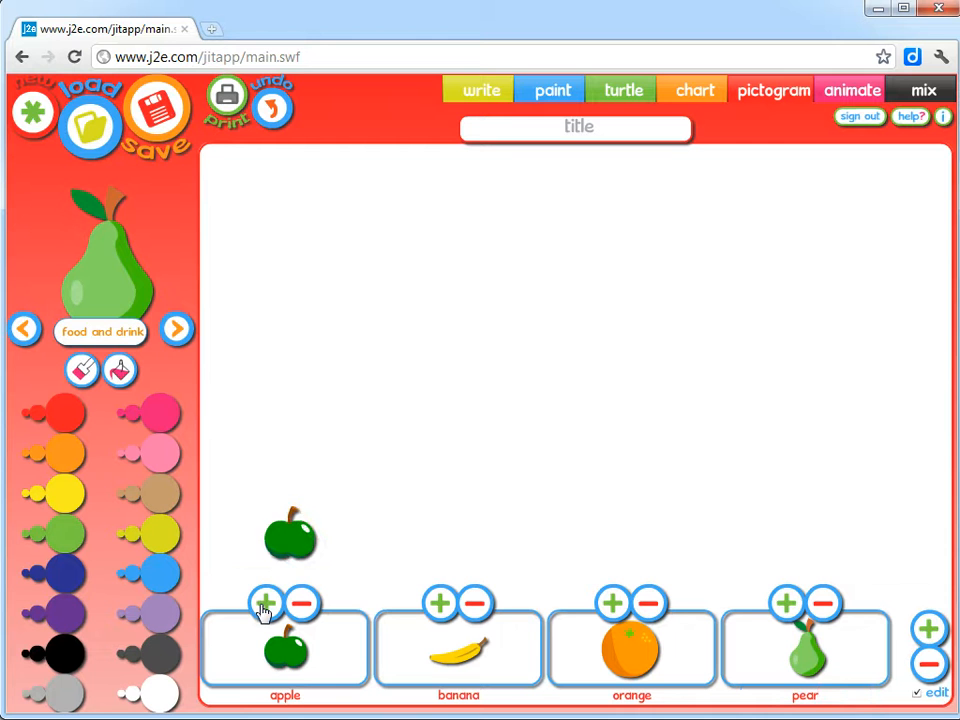
click(264, 606)
click(264, 606)
click(264, 606)
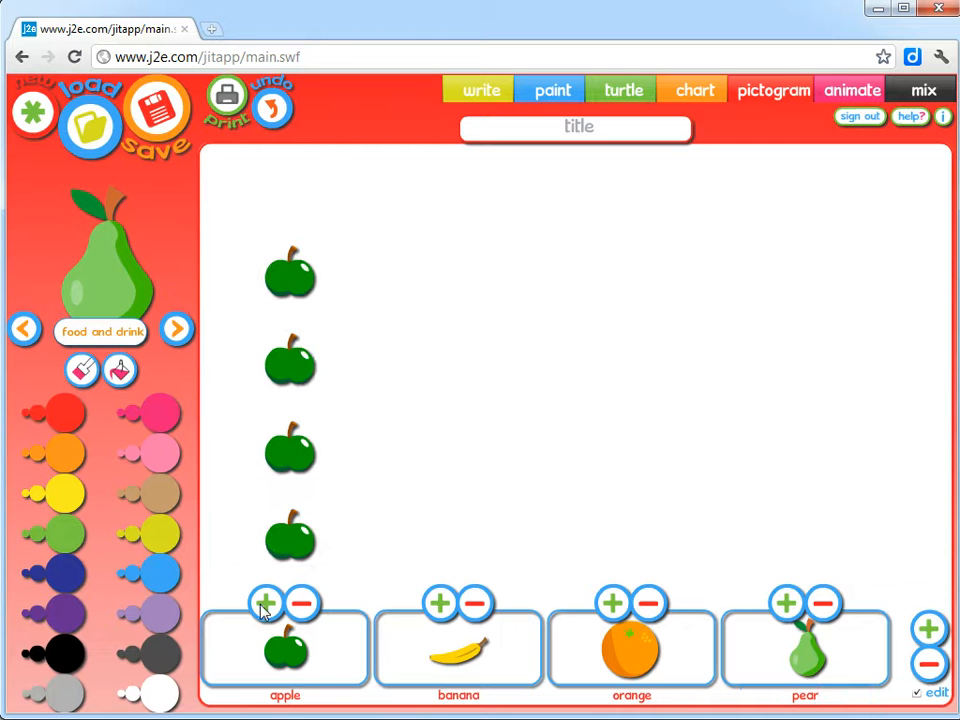
Step: Add six bananas to the banana column of the pictogram
click(440, 605)
click(440, 605)
click(440, 605)
click(440, 605)
click(440, 605)
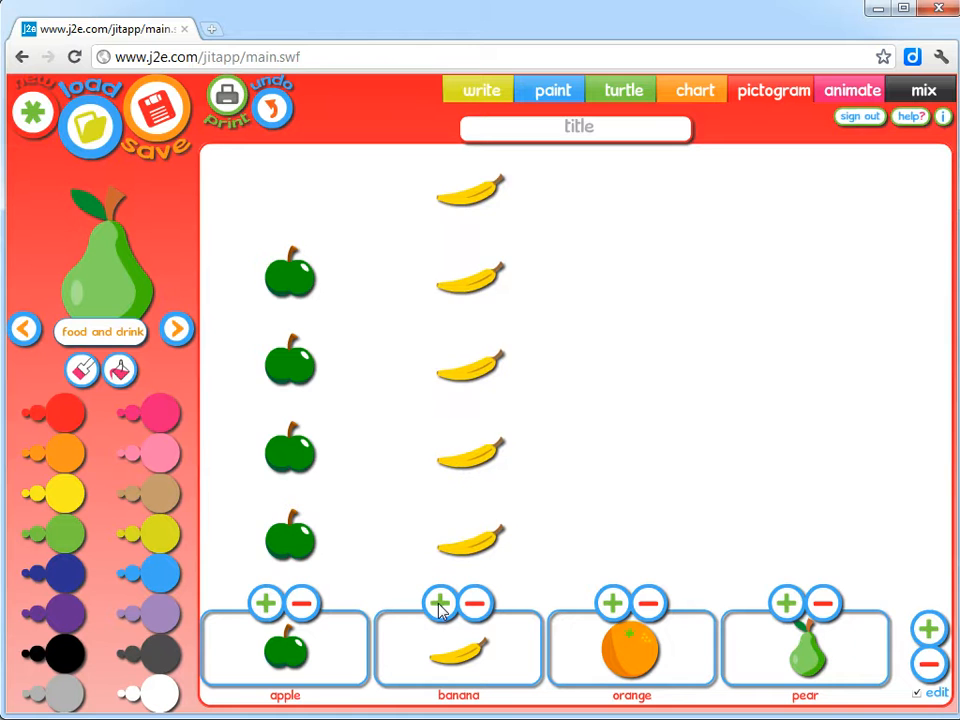
click(440, 605)
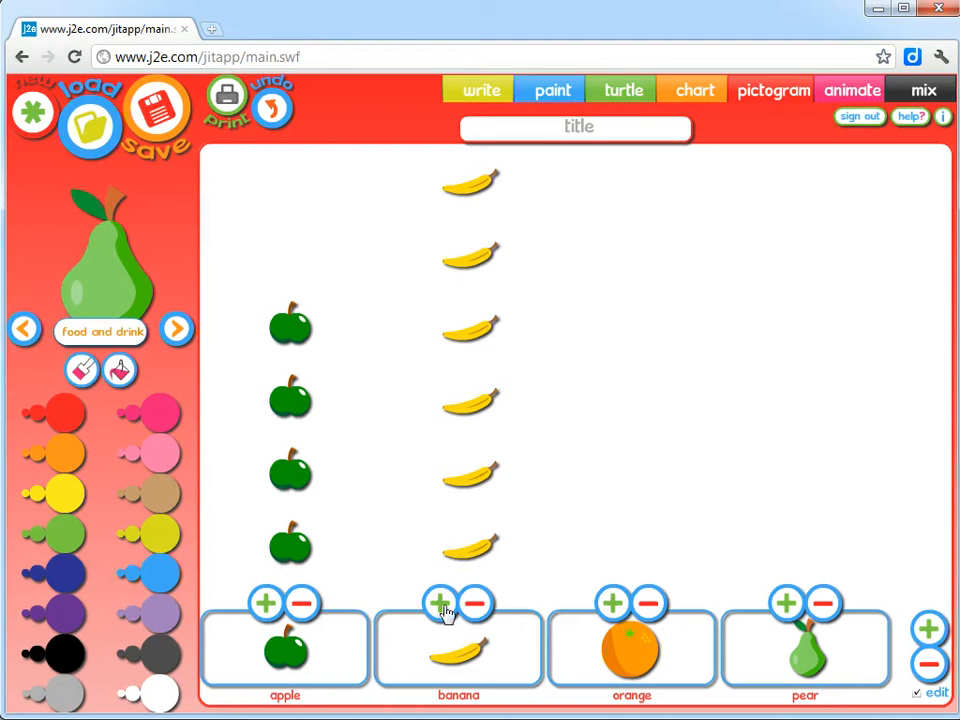
Step: Add two oranges to the orange column and one pear to the pear column
click(613, 605)
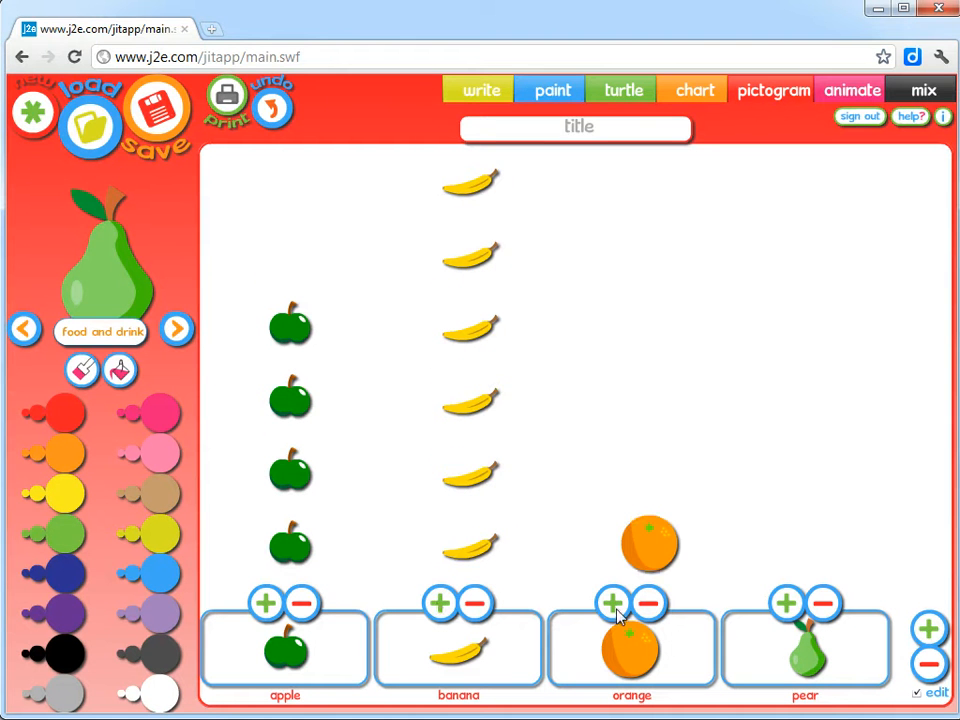
click(616, 610)
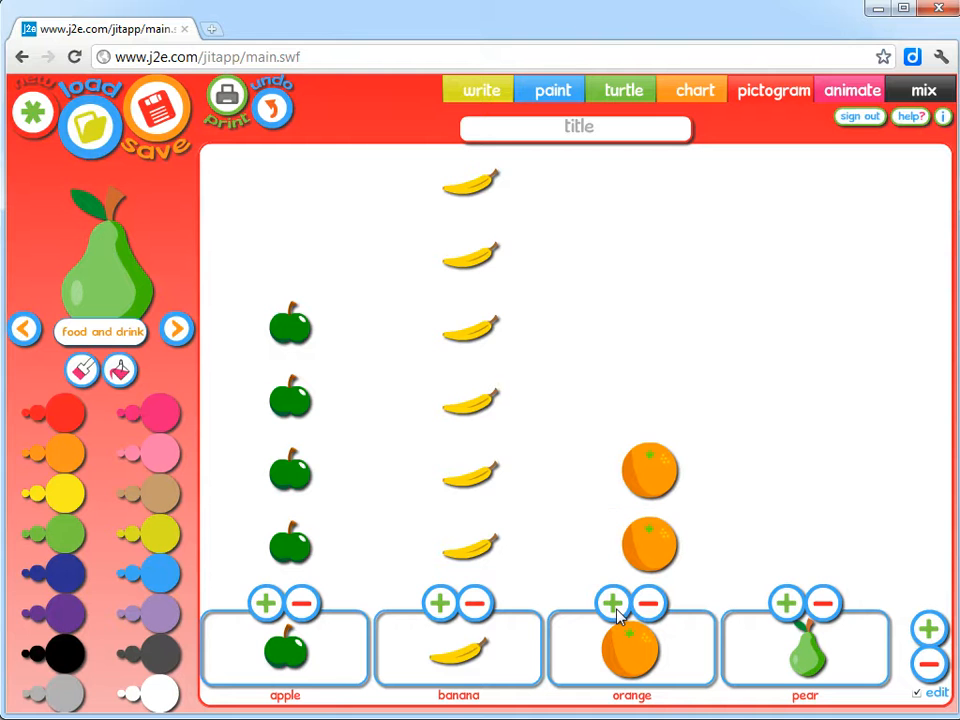
click(788, 608)
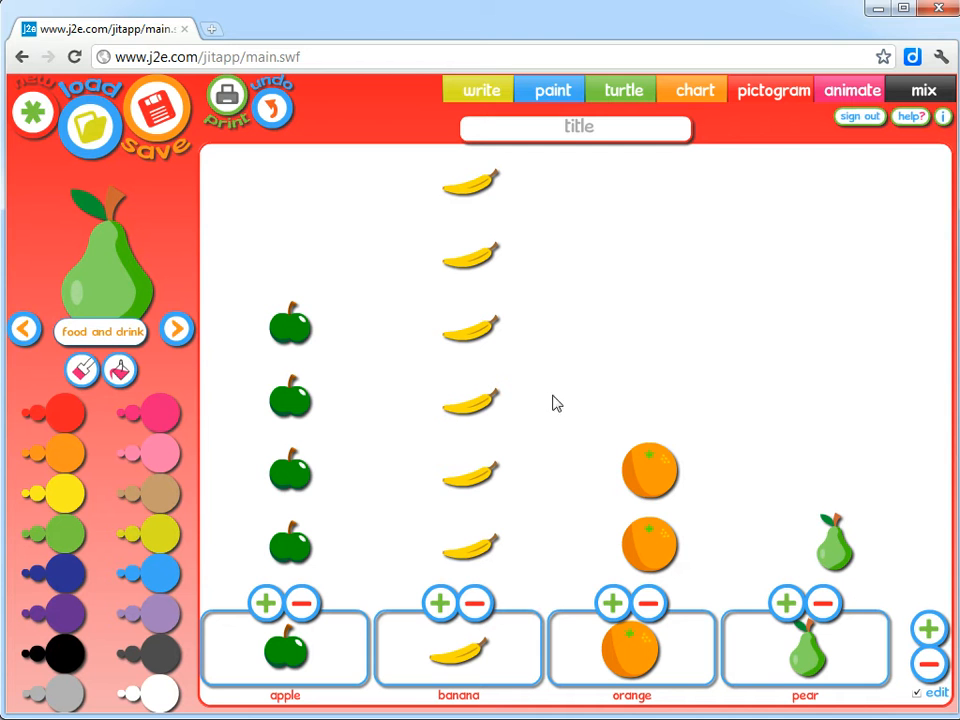
Step: Title the pictogram "Favourite Fruit" and save it
click(578, 131)
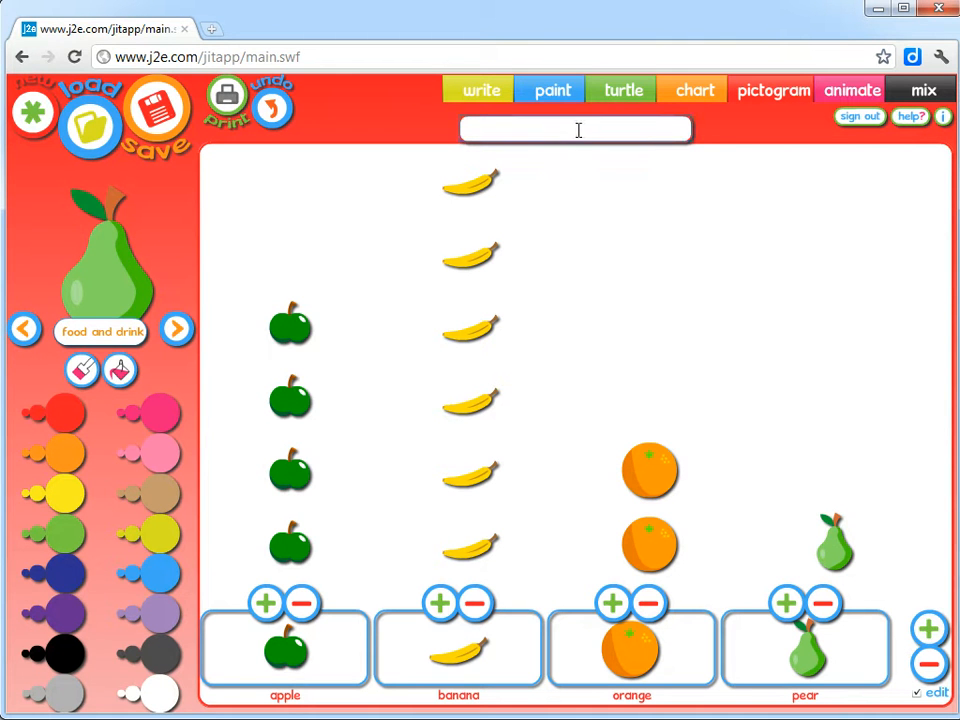
text(Favourite Fruit)
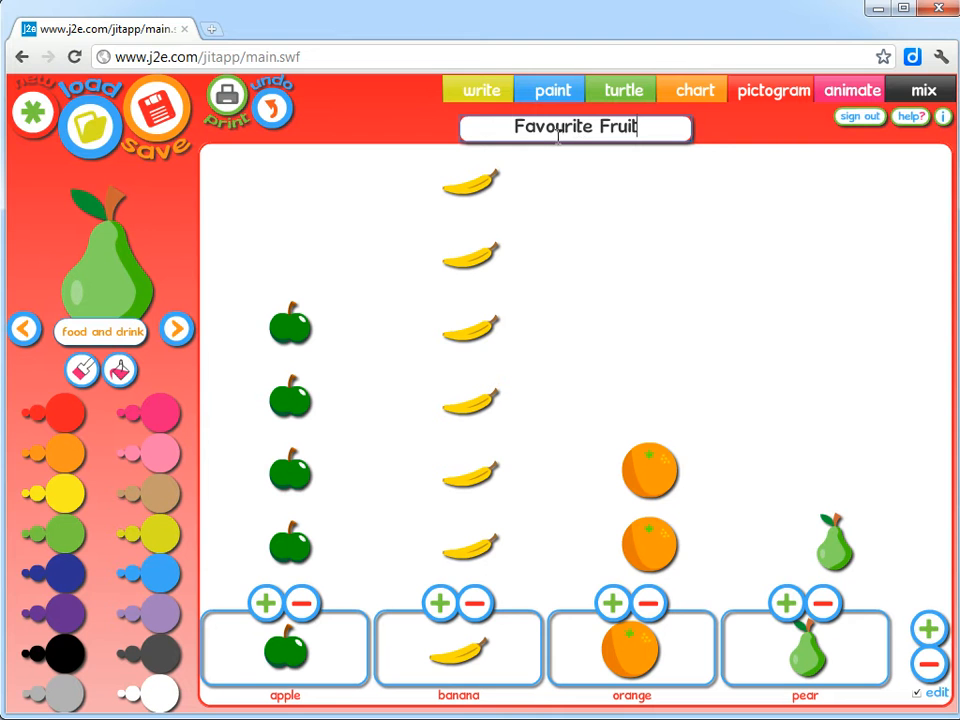
click(165, 127)
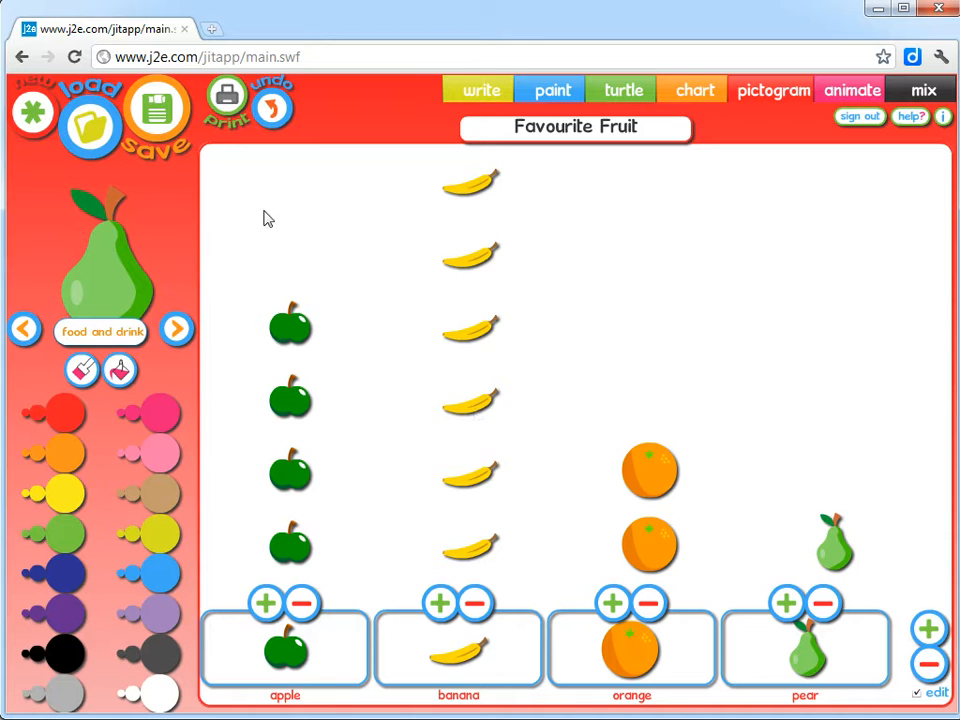
Step: Look at the chart tool and return to the fruit pictogram
click(697, 96)
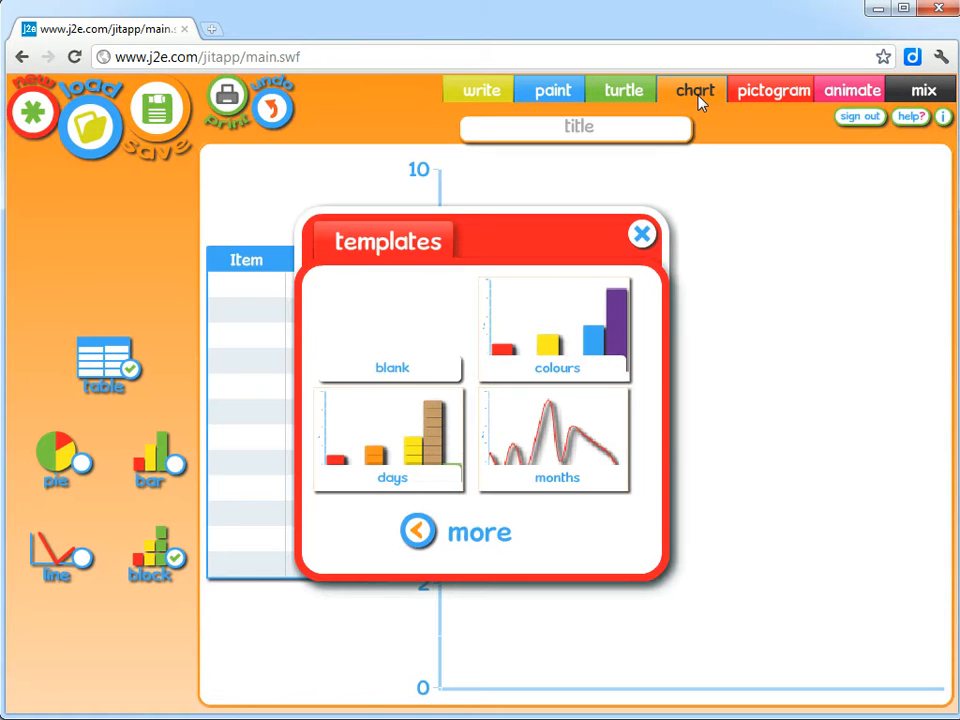
click(763, 93)
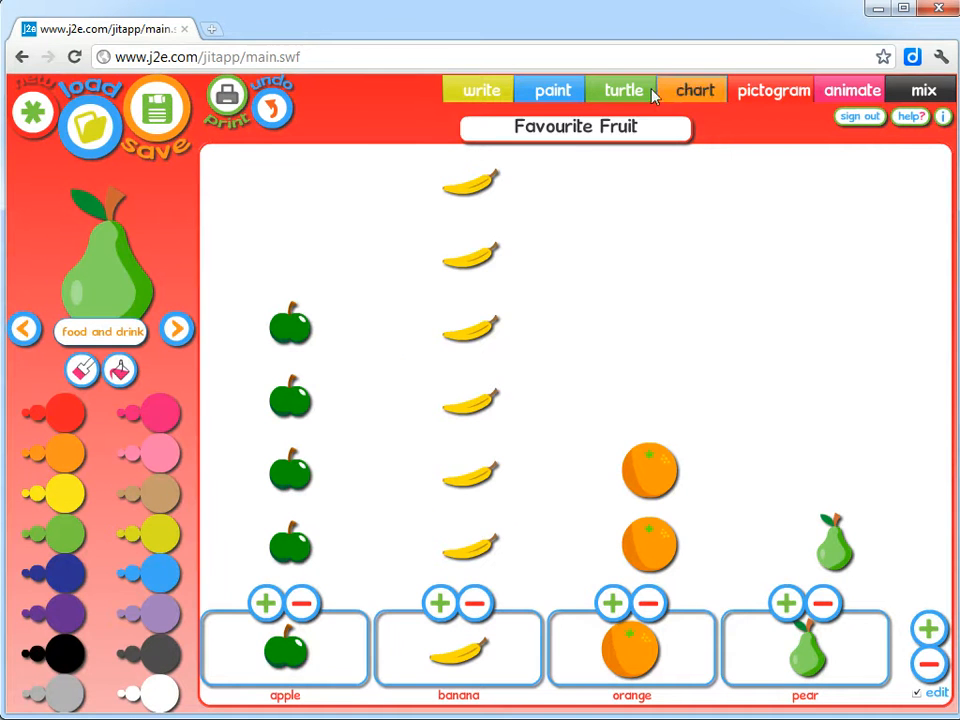
Step: Load the saved Favourite Fruit pictogram from my files and turn on its edit mode
click(92, 128)
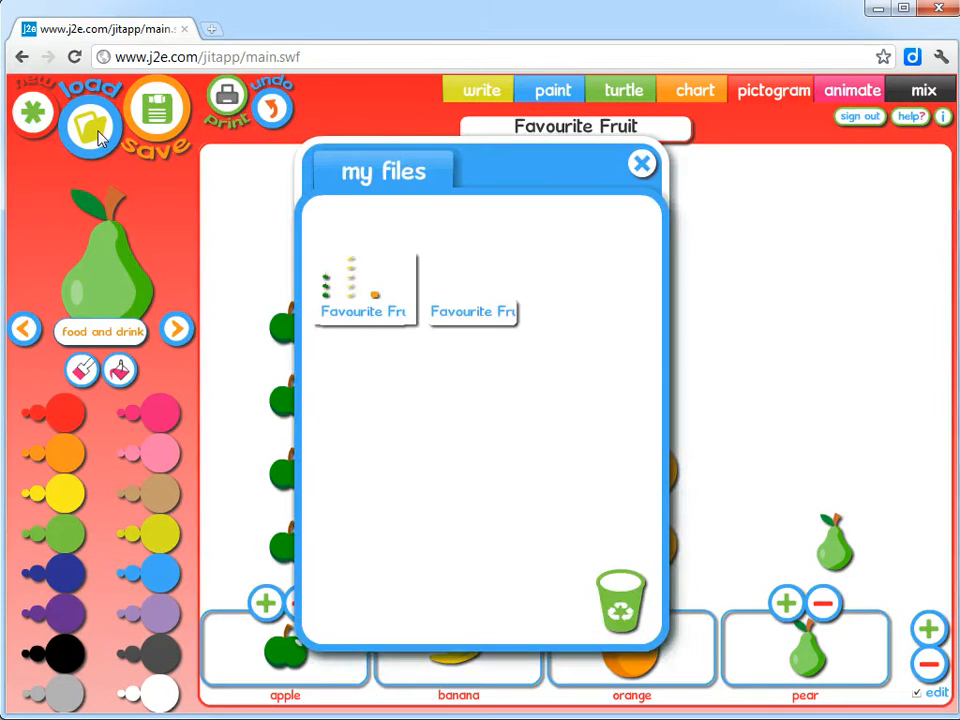
click(396, 280)
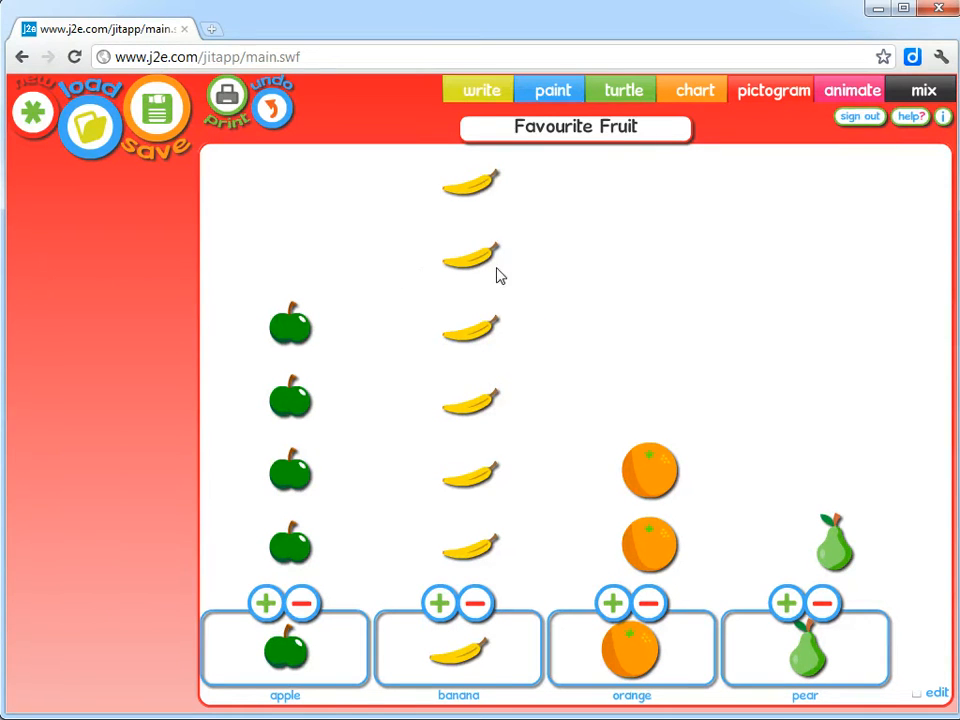
click(937, 692)
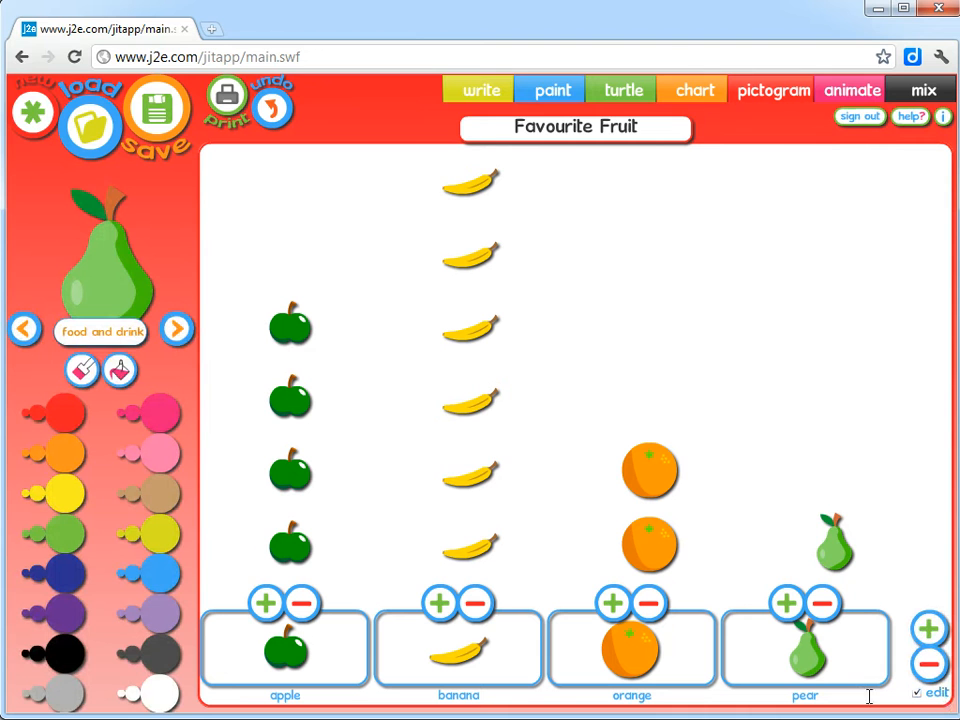
Step: Add two more pears to the pear column and undo the last addition
click(786, 602)
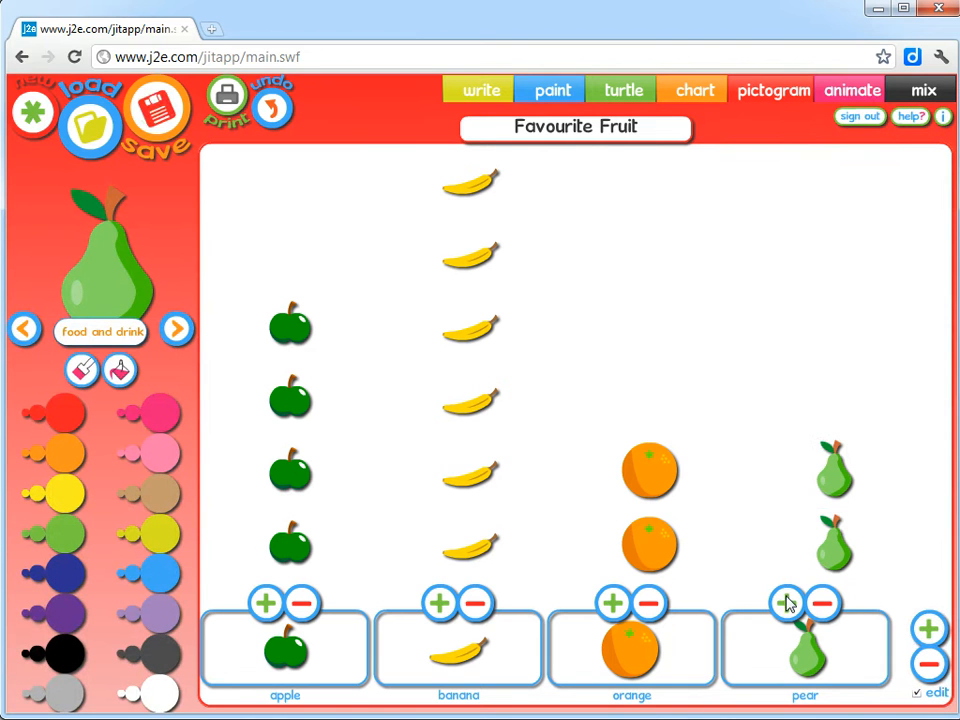
click(786, 602)
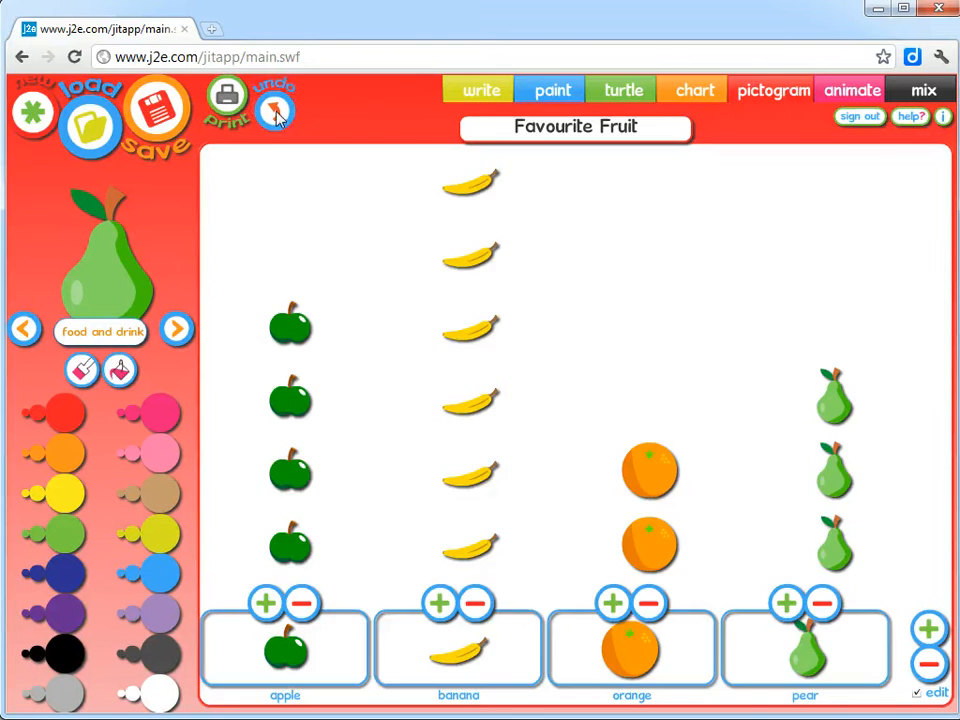
click(278, 116)
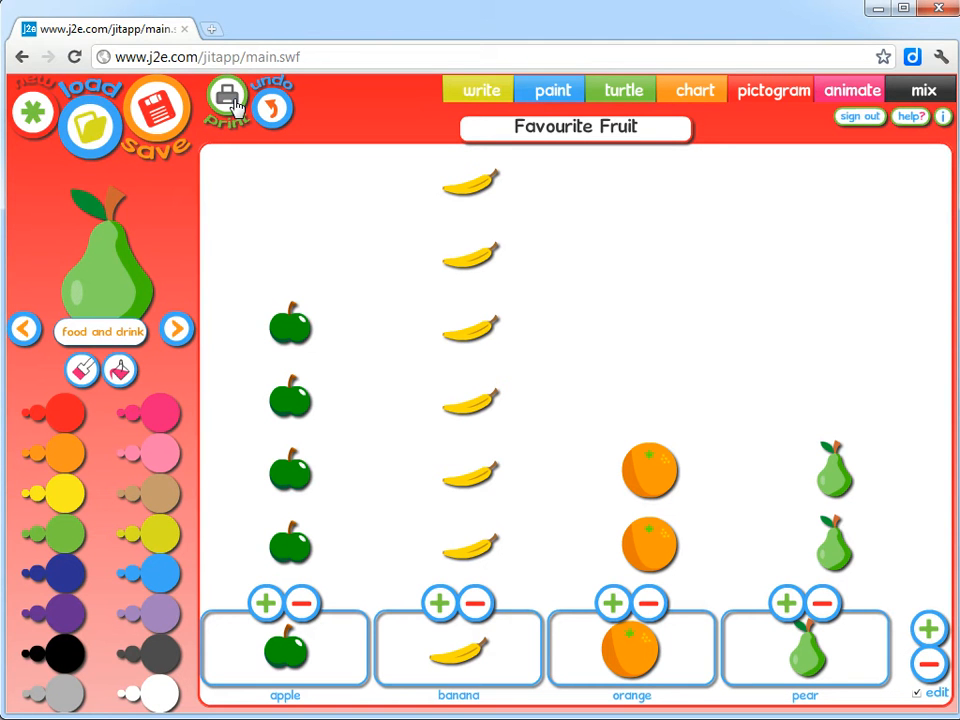
Step: Start a new pictogram, saving the changes to the Favourite Fruit file
click(30, 116)
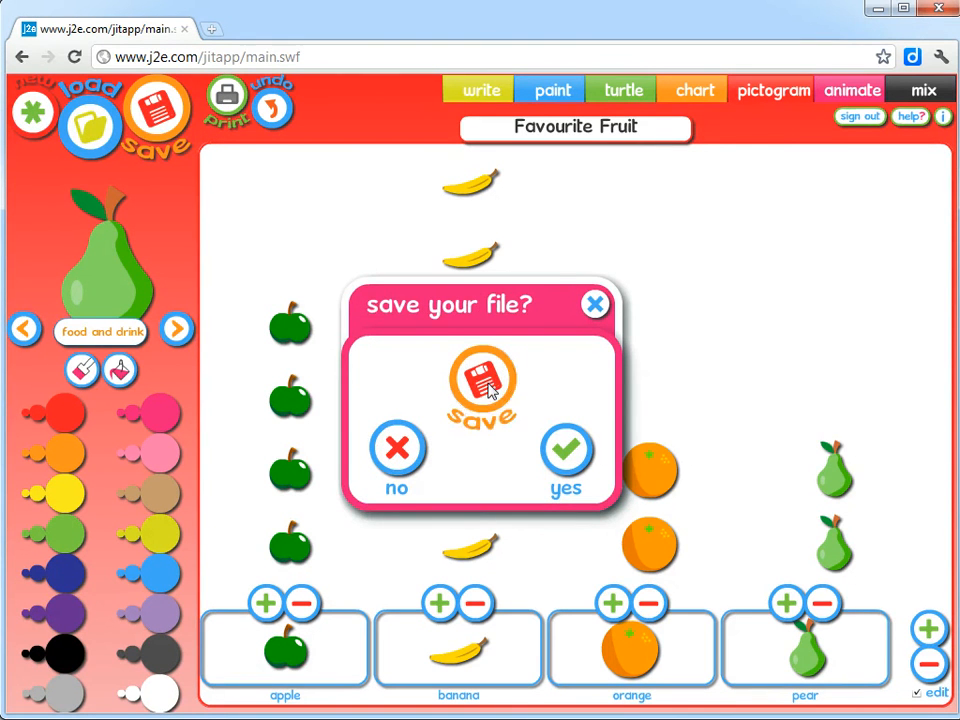
click(562, 450)
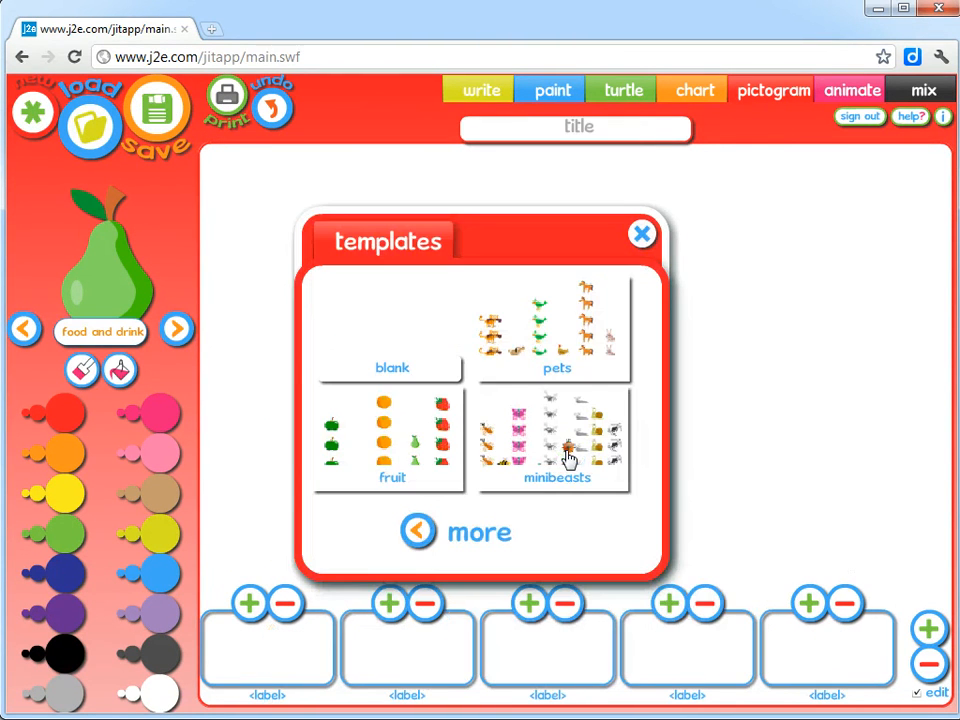